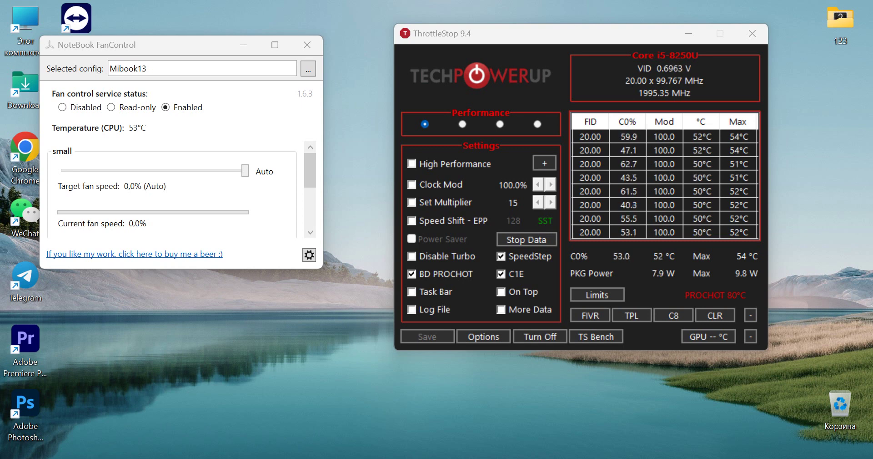
{"action": "left_click_drag", "start_coordinate": [182, 45], "coordinate": [189, 45]}
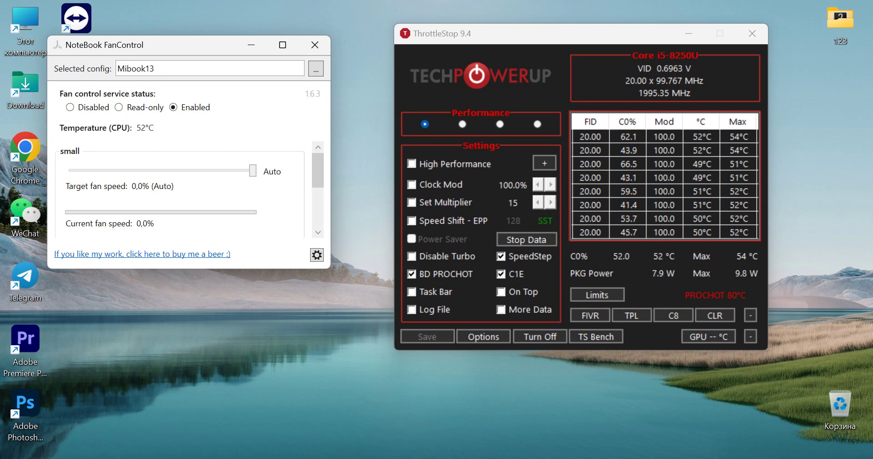
{"action": "key", "text": "alt+Tab"}
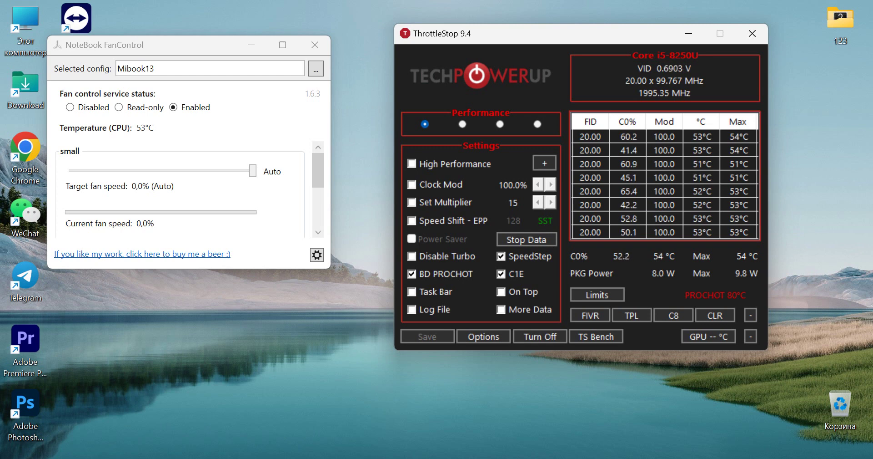
{"action": "left_click_drag", "start_coordinate": [569, 33], "coordinate": [556, 33]}
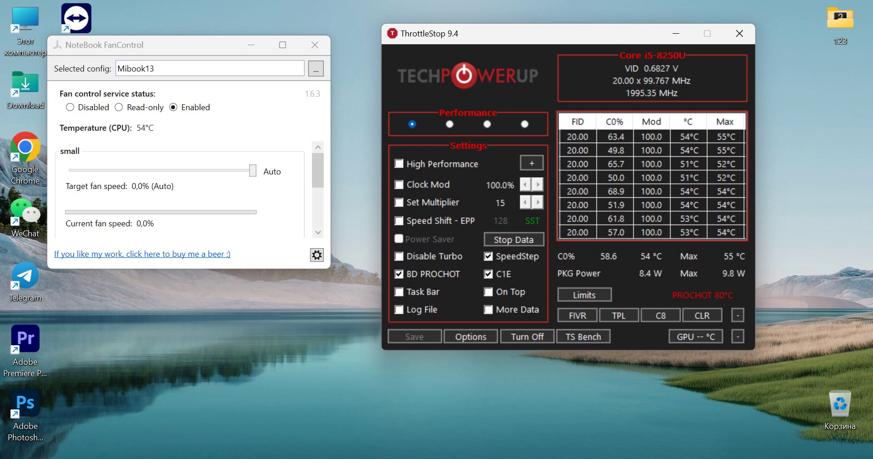
{"action": "left_click_drag", "start_coordinate": [196, 45], "coordinate": [221, 47]}
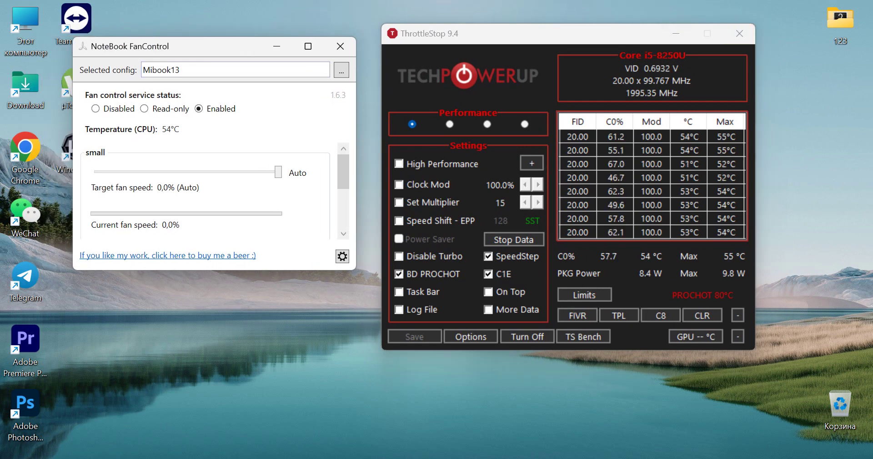
{"action": "left_click_drag", "start_coordinate": [491, 34], "coordinate": [489, 52]}
{"action": "left_click_drag", "start_coordinate": [544, 51], "coordinate": [542, 45]}
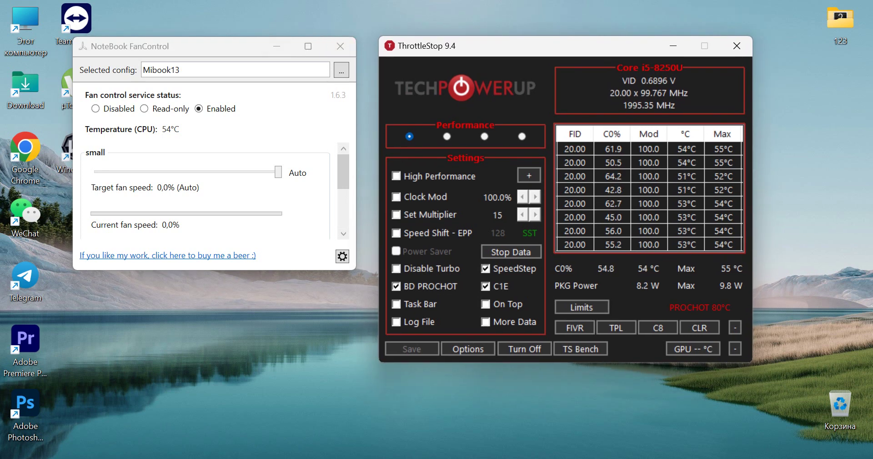
{"action": "left_click_drag", "start_coordinate": [182, 46], "coordinate": [193, 48]}
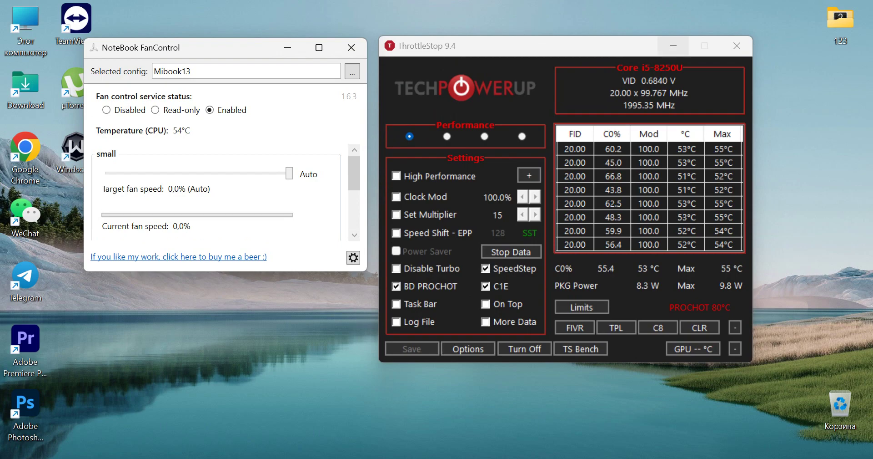
Minimize ThrottleStop and move the NoteBook FanControl window, in its normal size, to the middle of the desktop.
{"action": "left_click", "coordinate": [674, 46]}
{"action": "left_click", "coordinate": [319, 48]}
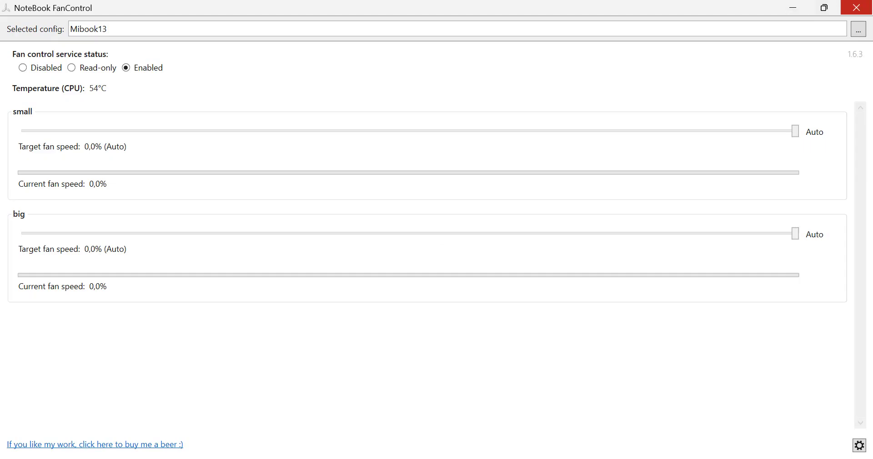
{"action": "left_click", "coordinate": [824, 8]}
{"action": "left_click_drag", "start_coordinate": [227, 48], "coordinate": [481, 29]}
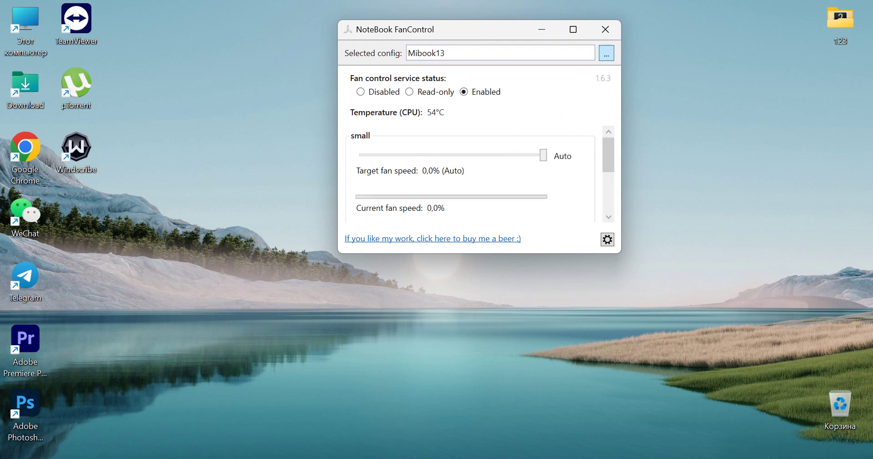
Open the Mibook13 config for editing and insert the notebook model.
{"action": "left_click", "coordinate": [607, 53]}
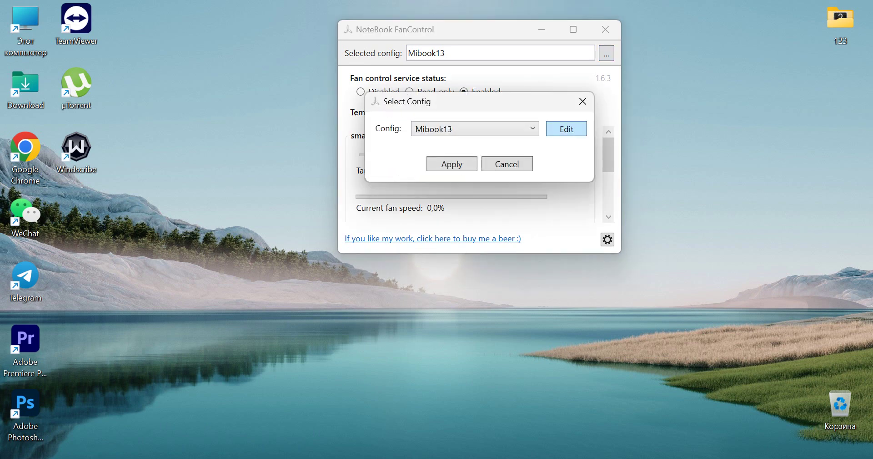
{"action": "left_click", "coordinate": [566, 128]}
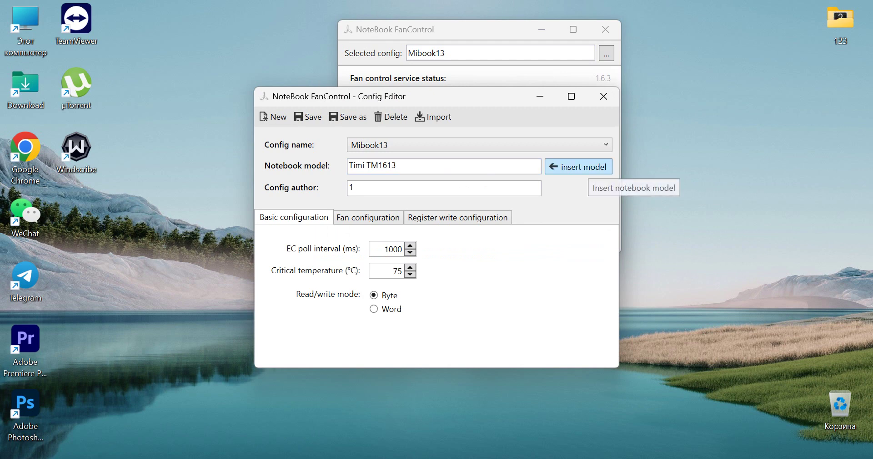
{"action": "left_click", "coordinate": [579, 167]}
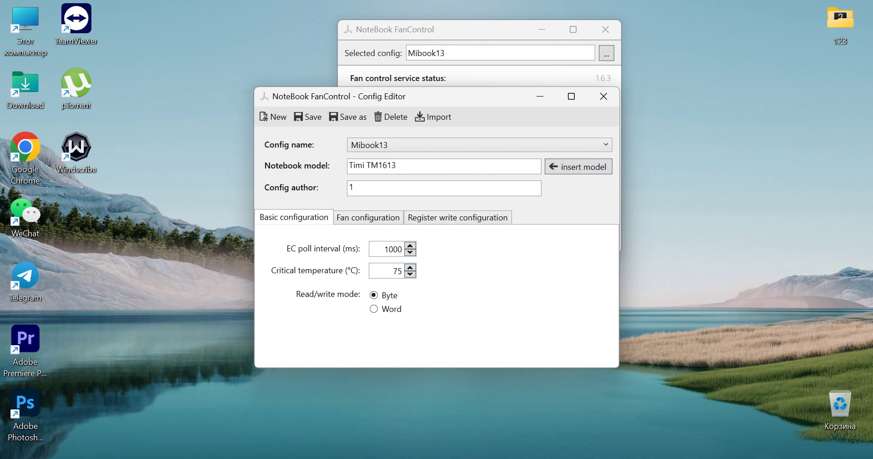
Look through the fan configuration and register write configuration of the Mibook13 config.
{"action": "left_click", "coordinate": [369, 218]}
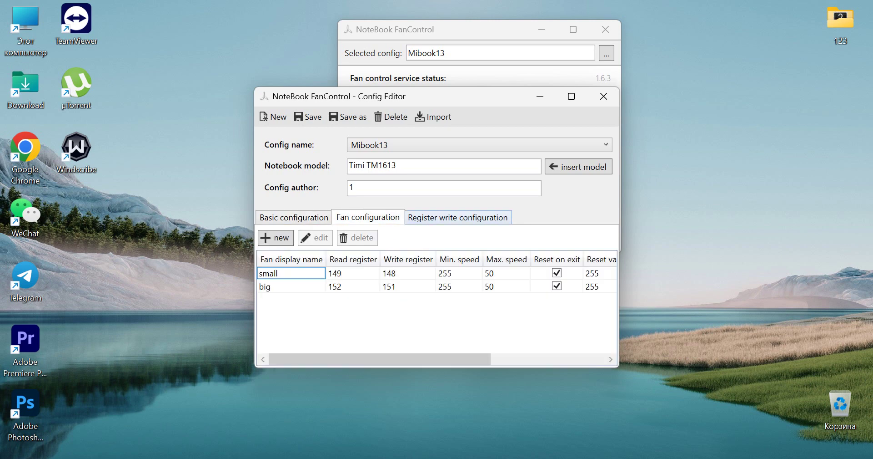
{"action": "left_click", "coordinate": [458, 217]}
{"action": "left_click", "coordinate": [368, 217]}
{"action": "left_click", "coordinate": [458, 217]}
{"action": "left_click", "coordinate": [368, 217]}
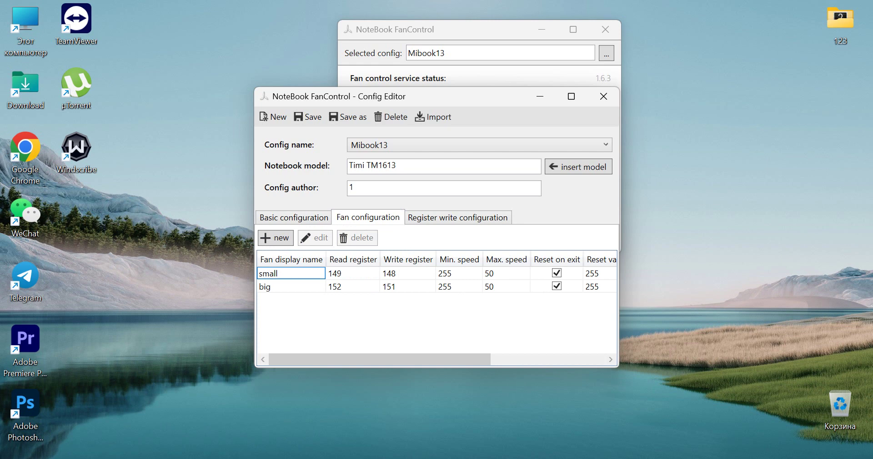
Open the small fan's configuration and examine its fan speed overrides and basic settings.
{"action": "double_click", "coordinate": [291, 273]}
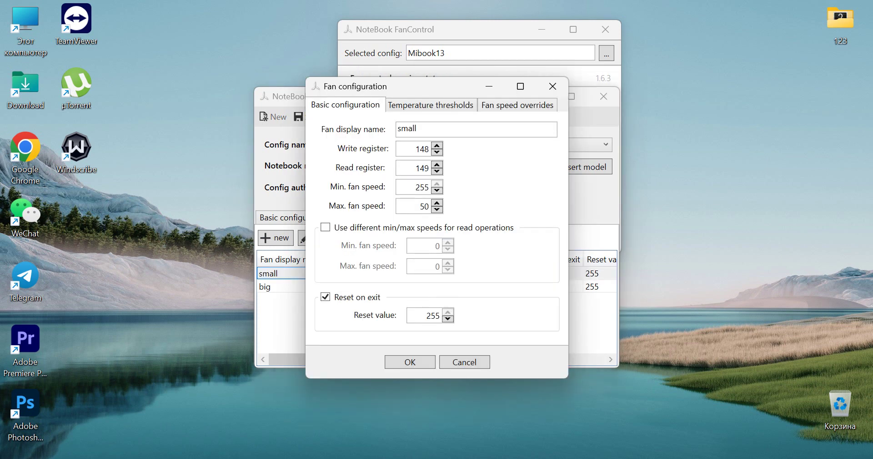
{"action": "left_click", "coordinate": [517, 105]}
{"action": "left_click", "coordinate": [430, 105]}
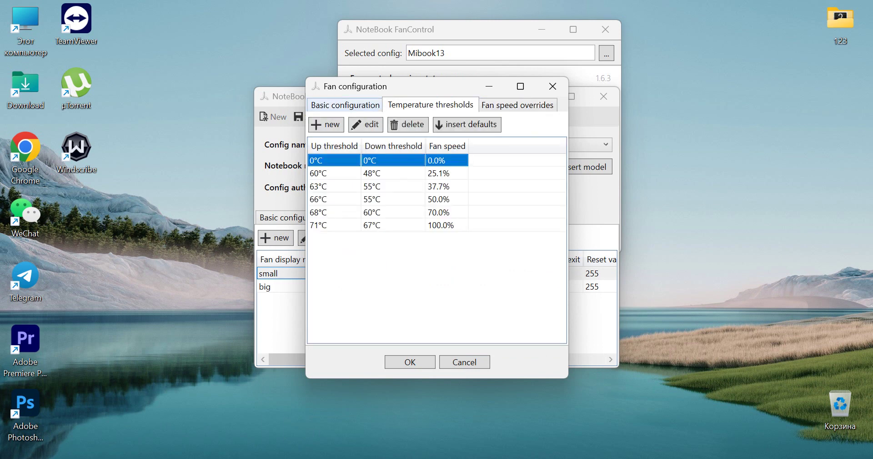
{"action": "left_click", "coordinate": [517, 106]}
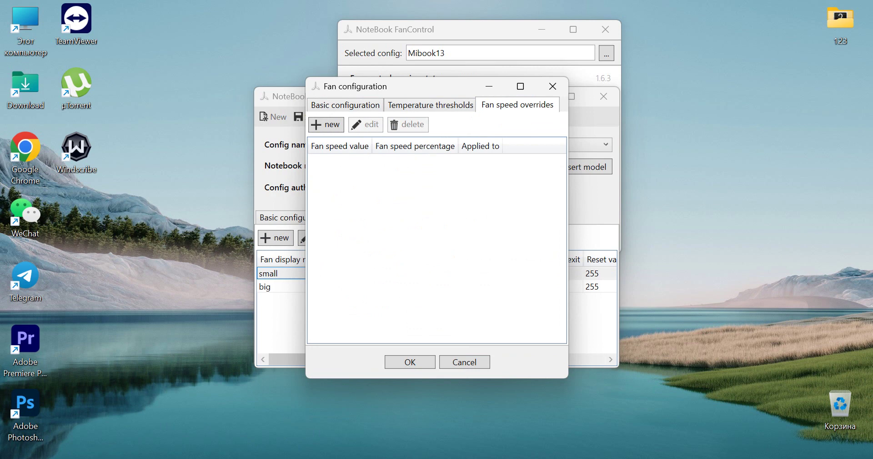
{"action": "key", "text": "ctrl+shift+Tab"}
{"action": "key", "text": "ctrl+shift+Tab"}
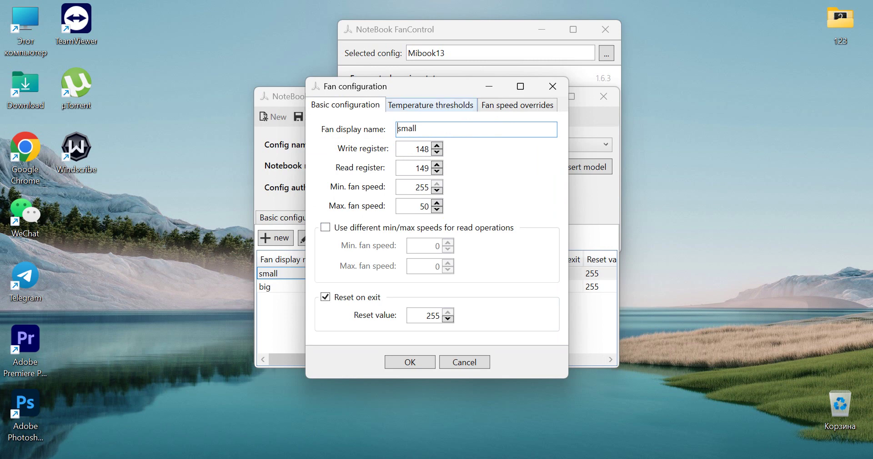
Examine the small fan's temperature thresholds row by row and close its configuration without changes.
{"action": "key", "text": "ctrl+Tab"}
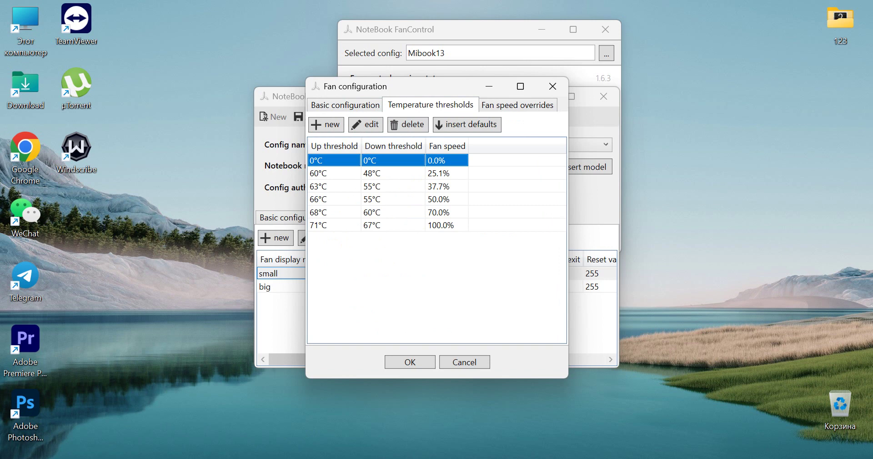
{"action": "key", "text": "Down"}
{"action": "key", "text": "Down"}
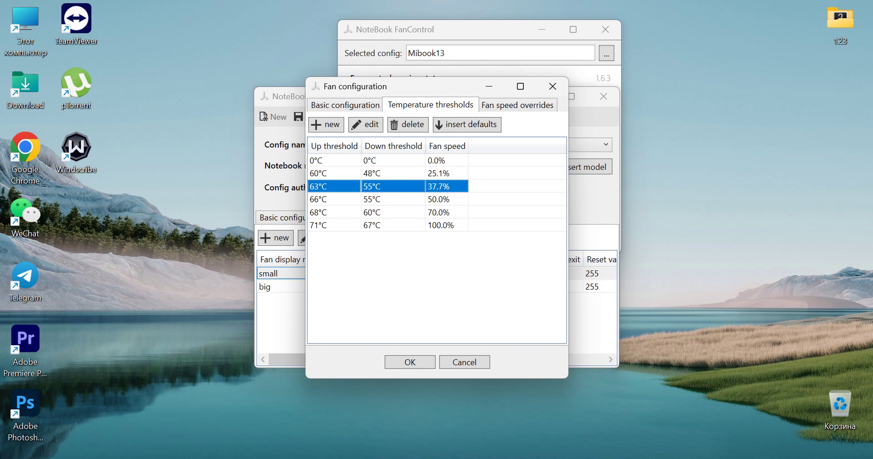
{"action": "key", "text": "Down"}
{"action": "key", "text": "Down"}
{"action": "key", "text": "Down"}
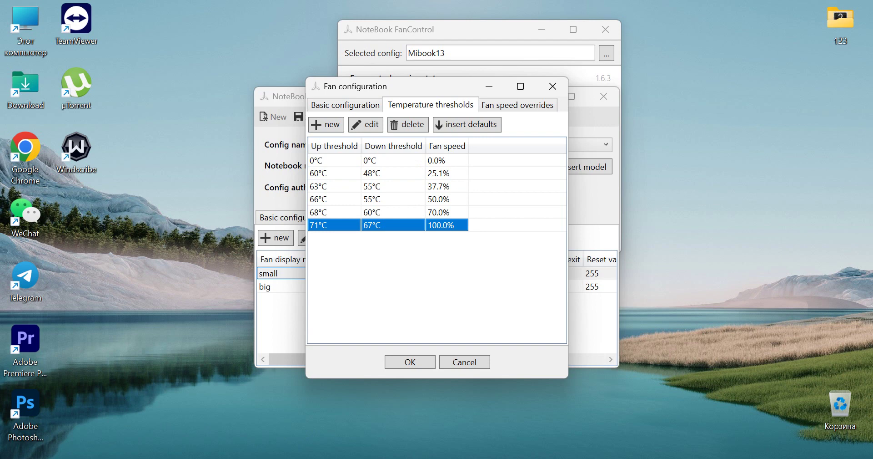
{"action": "left_click_drag", "start_coordinate": [432, 86], "coordinate": [486, 81]}
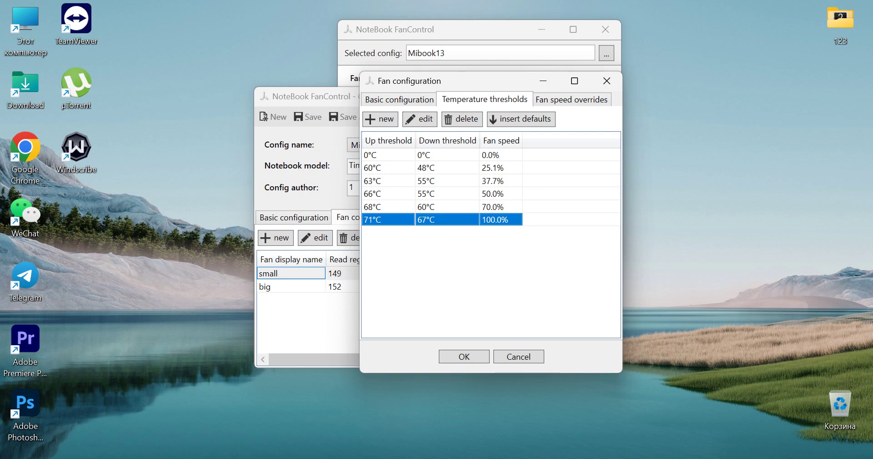
{"action": "left_click", "coordinate": [400, 99]}
{"action": "key", "text": "ctrl+Tab"}
{"action": "key", "text": "Escape"}
Examine the big fan's basic configuration and close the config editor and config selection without saving.
{"action": "key", "text": "Down"}
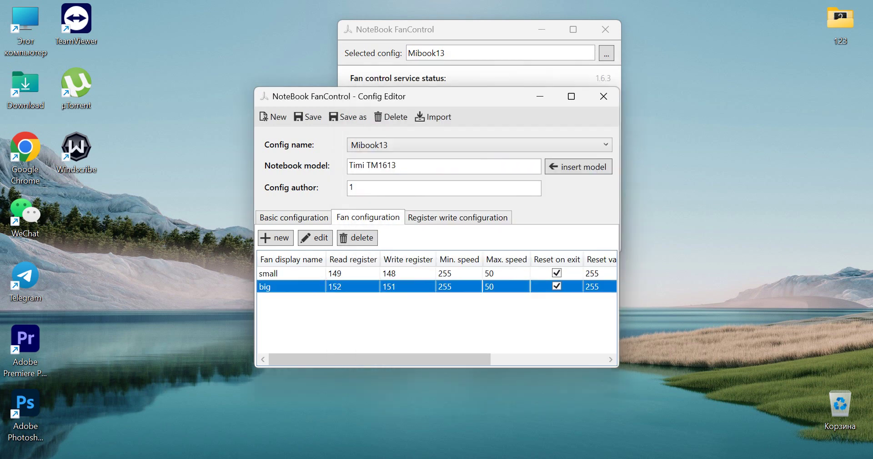
{"action": "key", "text": "Return"}
{"action": "key", "text": "ctrl+Tab"}
{"action": "key", "text": "ctrl+shift+Tab"}
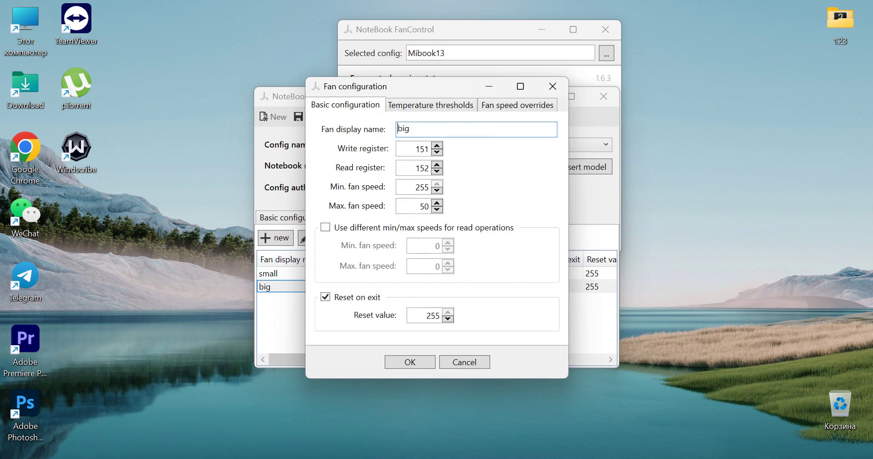
{"action": "left_click", "coordinate": [552, 86]}
{"action": "left_click", "coordinate": [292, 273]}
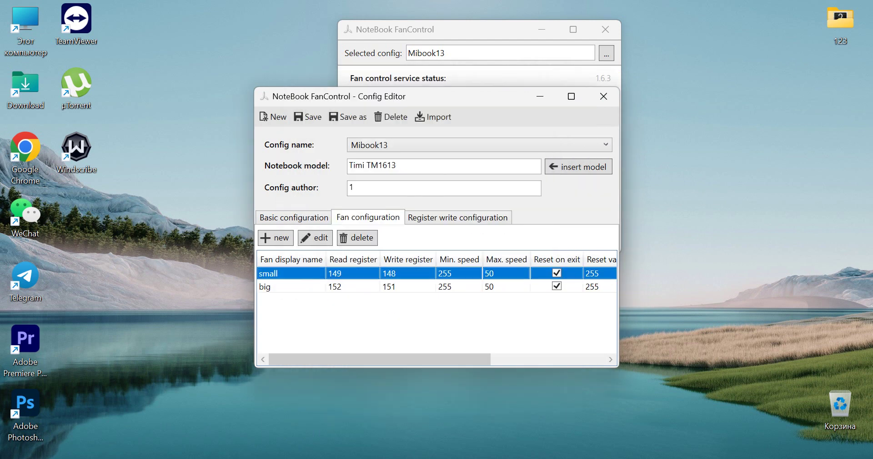
{"action": "left_click", "coordinate": [291, 287]}
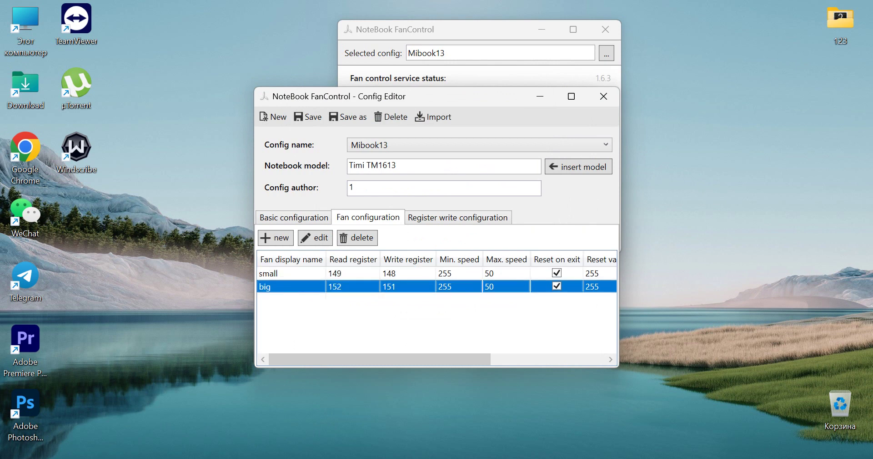
{"action": "left_click", "coordinate": [603, 96]}
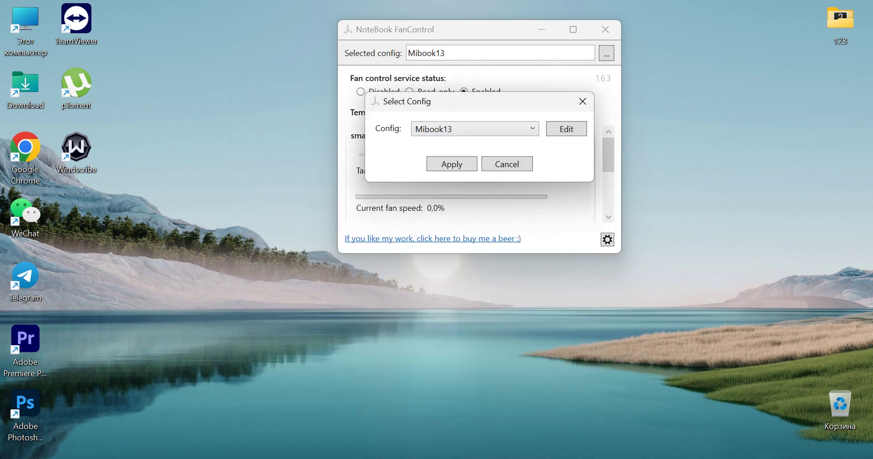
{"action": "left_click", "coordinate": [582, 101]}
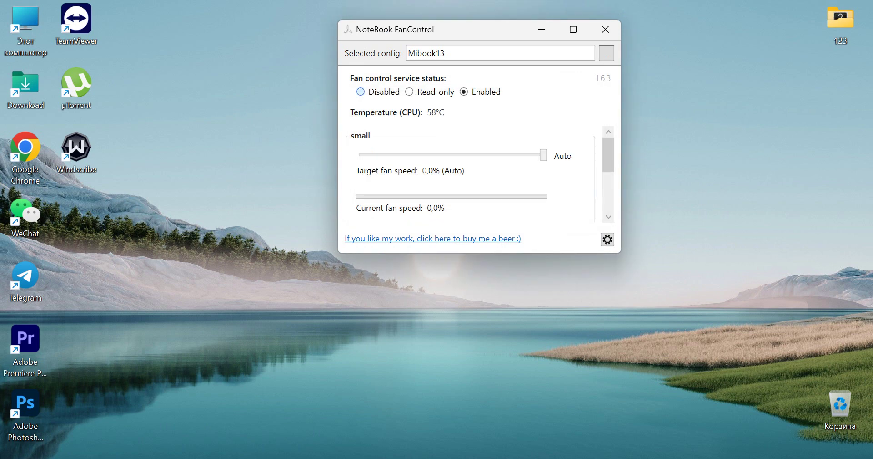
Disable and re-enable the fan control service and set the small fan's target speed to 100%.
{"action": "left_click", "coordinate": [360, 91]}
{"action": "left_click", "coordinate": [464, 91]}
{"action": "left_click_drag", "start_coordinate": [544, 155], "coordinate": [543, 155]}
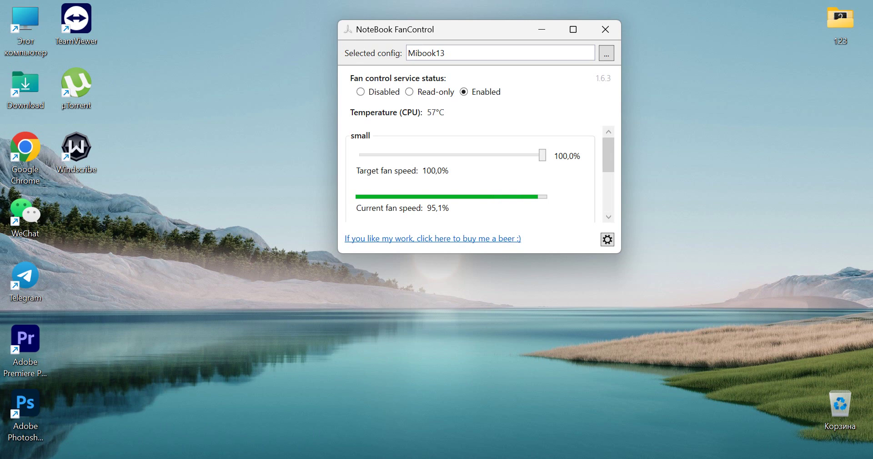
Open the Mibook13 config for editing and set the small fan's maximum fan speed to 45.
{"action": "left_click", "coordinate": [607, 53]}
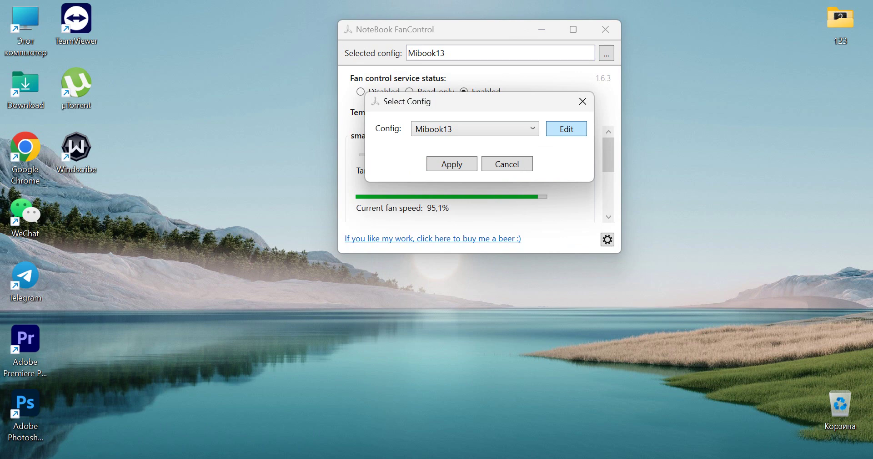
{"action": "left_click", "coordinate": [567, 129]}
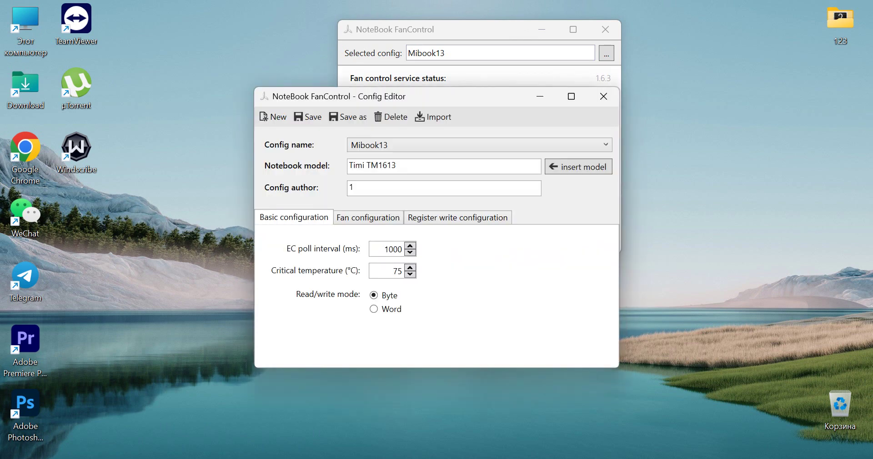
{"action": "left_click", "coordinate": [369, 217]}
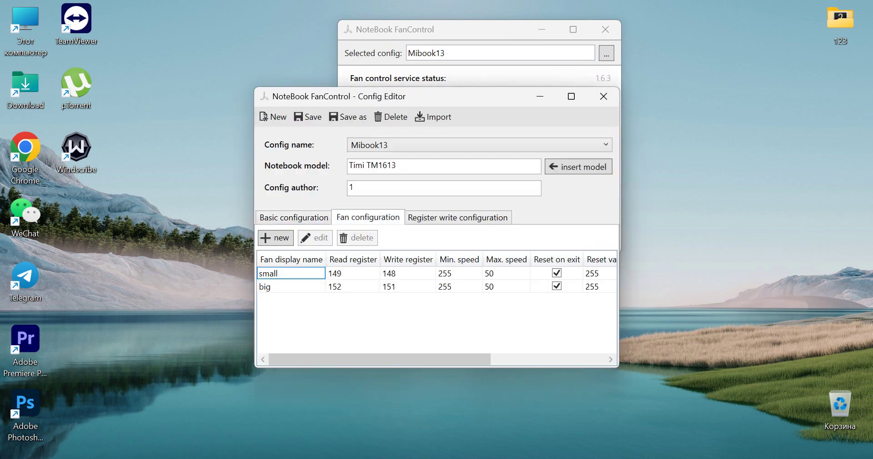
{"action": "double_click", "coordinate": [291, 273]}
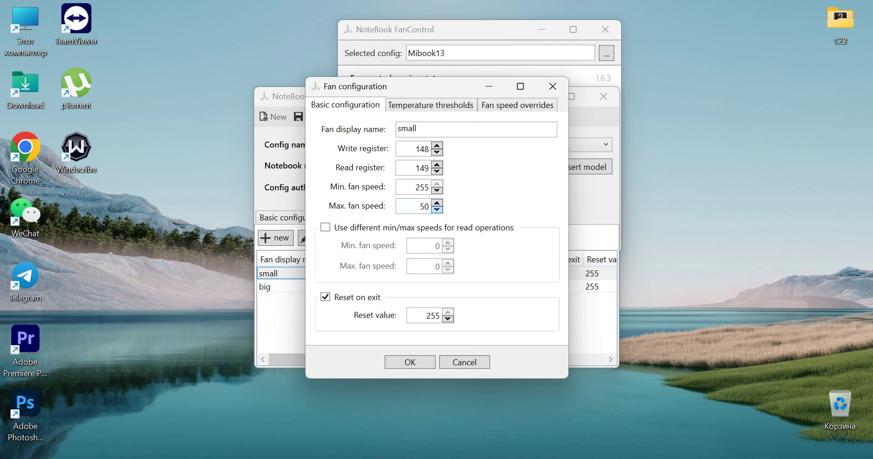
{"action": "left_click", "coordinate": [437, 209]}
{"action": "left_click", "coordinate": [437, 209]}
{"action": "left_click", "coordinate": [437, 209]}
{"action": "left_click", "coordinate": [437, 209]}
{"action": "left_click", "coordinate": [437, 209]}
{"action": "left_click", "coordinate": [410, 362]}
Set the big fan's maximum fan speed to 45 in its fan configuration.
{"action": "left_click", "coordinate": [355, 287]}
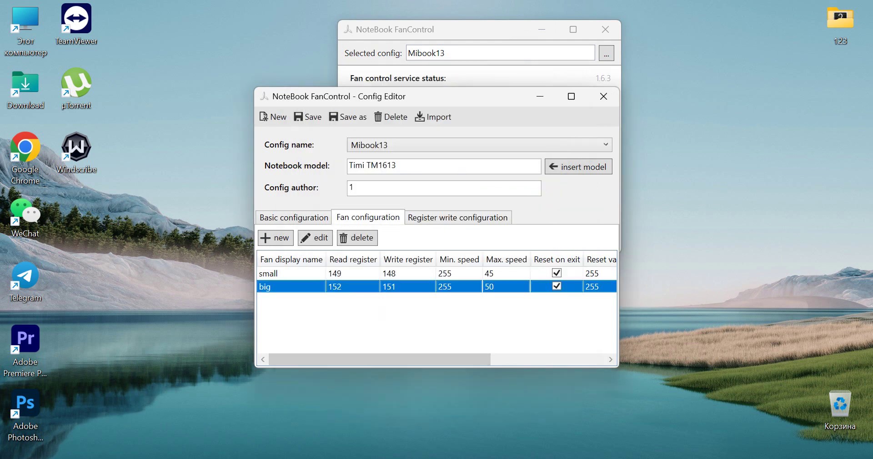
{"action": "double_click", "coordinate": [291, 286]}
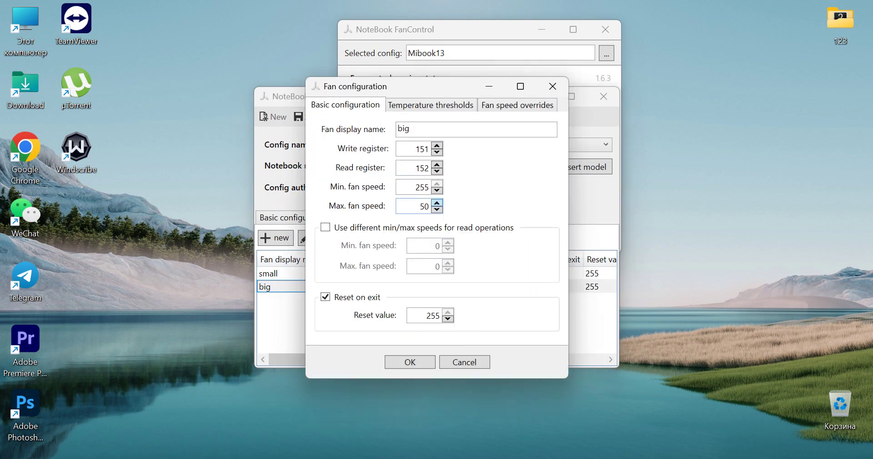
{"action": "left_click", "coordinate": [437, 210]}
{"action": "left_click", "coordinate": [437, 209]}
{"action": "left_click", "coordinate": [437, 209]}
{"action": "left_click", "coordinate": [437, 209]}
{"action": "left_click", "coordinate": [437, 209]}
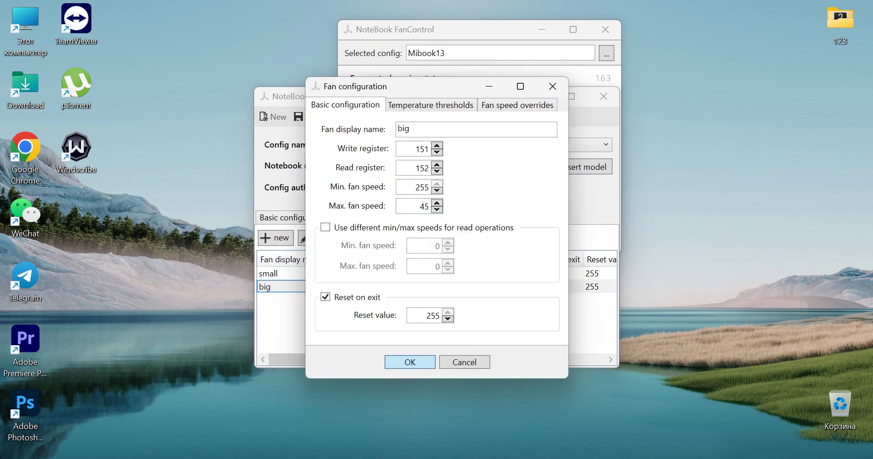
{"action": "key", "text": "Return"}
Save the edited Mibook13 config, close the config editor and apply the config.
{"action": "left_click", "coordinate": [308, 116]}
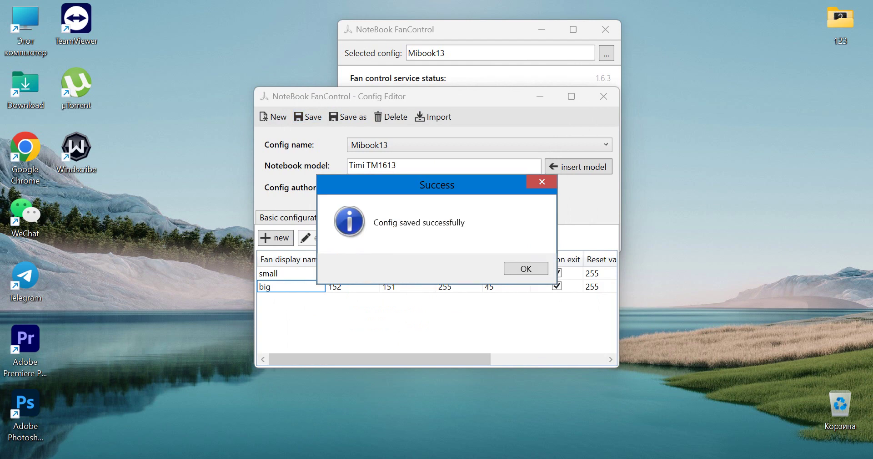
{"action": "key", "text": "Return"}
{"action": "left_click", "coordinate": [603, 96]}
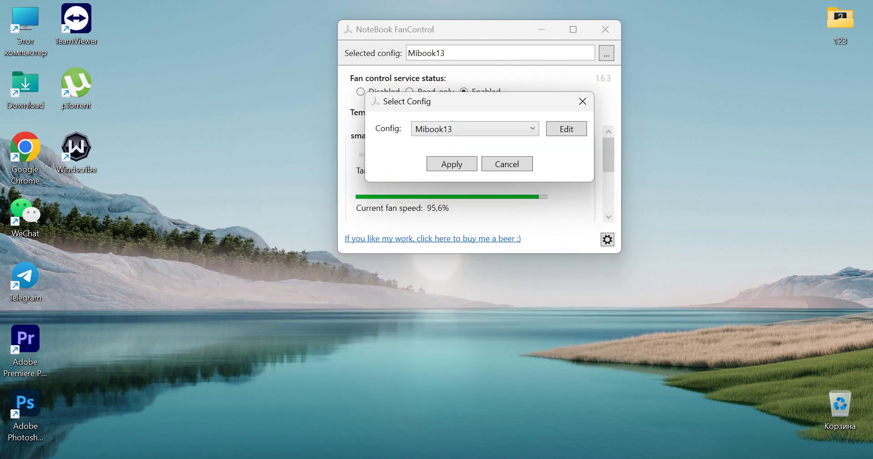
{"action": "left_click", "coordinate": [452, 163]}
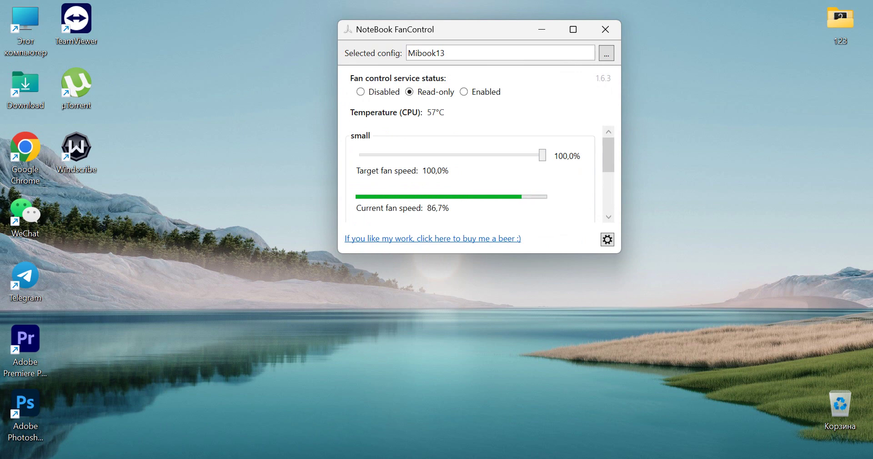
Enable the fan control service and set the small fan's target speed to 100%.
{"action": "left_click_drag", "start_coordinate": [543, 156], "coordinate": [543, 156]}
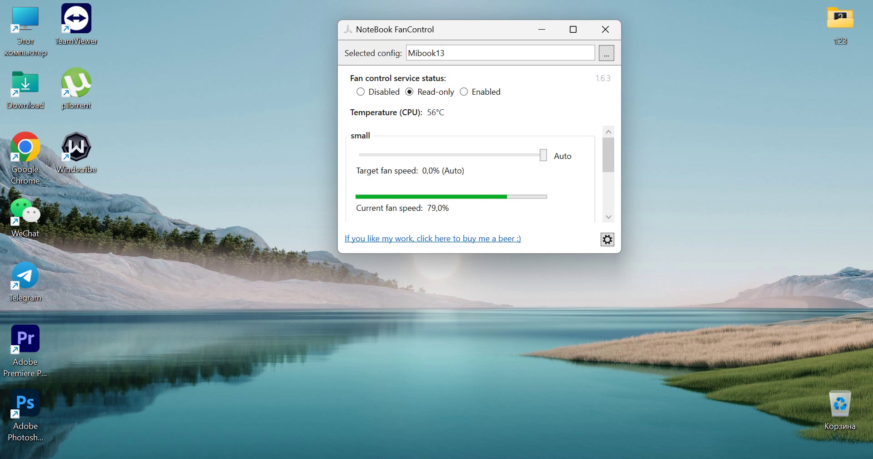
{"action": "left_click", "coordinate": [464, 92]}
{"action": "left_click_drag", "start_coordinate": [543, 155], "coordinate": [542, 155]}
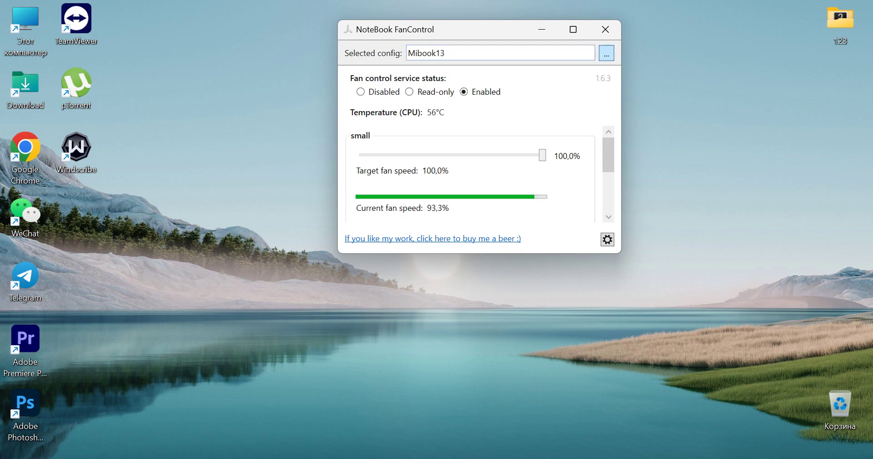
Examine the small fan's basic configuration in the Mibook13 config and close the editor and config selection without changes.
{"action": "left_click", "coordinate": [606, 52]}
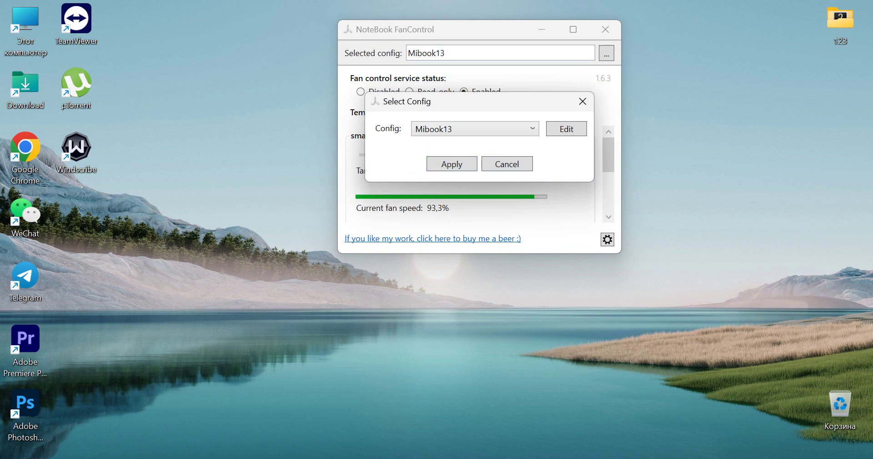
{"action": "left_click", "coordinate": [567, 129]}
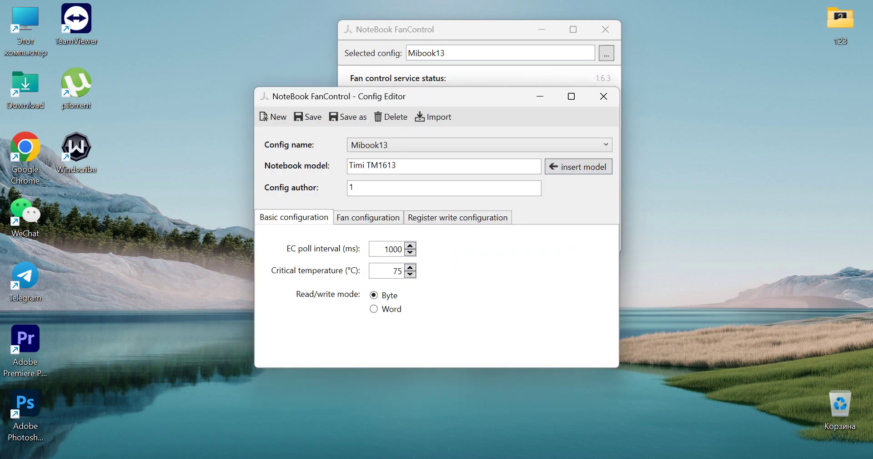
{"action": "left_click", "coordinate": [368, 217]}
{"action": "double_click", "coordinate": [291, 273]}
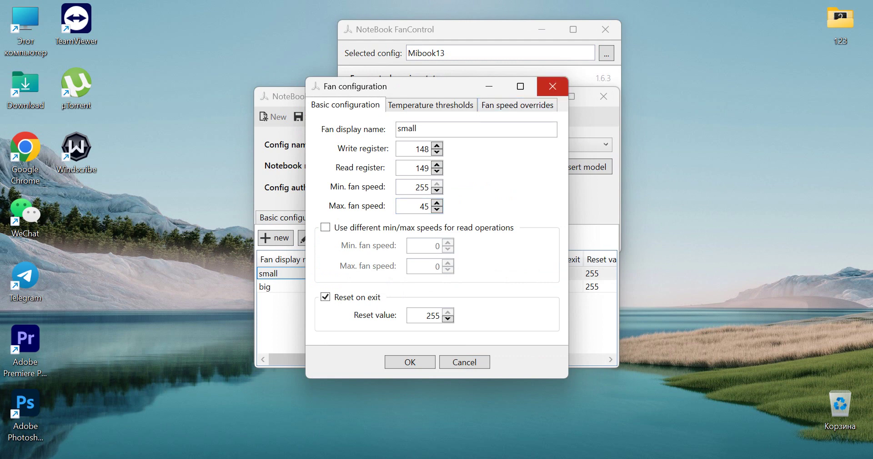
{"action": "left_click", "coordinate": [553, 86]}
{"action": "left_click", "coordinate": [603, 96]}
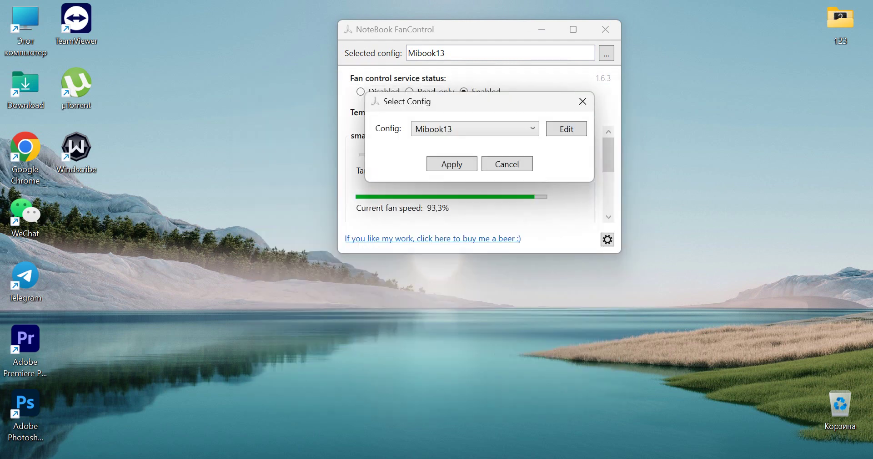
{"action": "left_click", "coordinate": [582, 101]}
Set the small fan's speed control to Auto and close the fan control window.
{"action": "left_click_drag", "start_coordinate": [543, 154], "coordinate": [546, 155]}
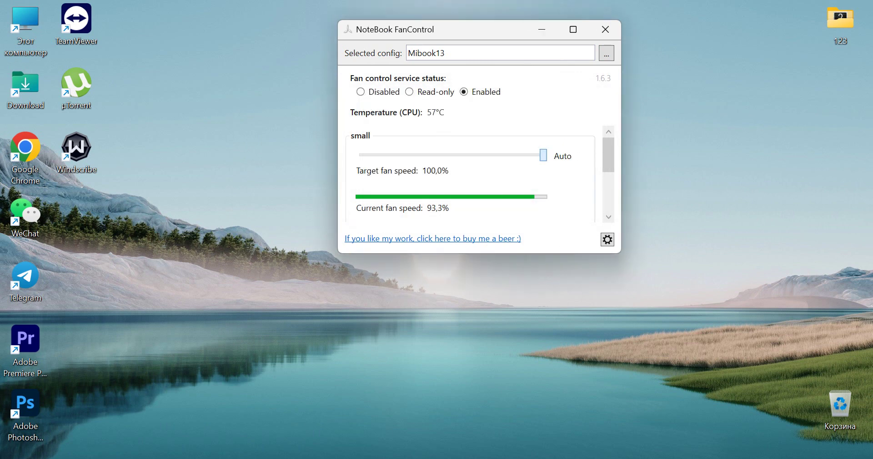
{"action": "left_click", "coordinate": [605, 29]}
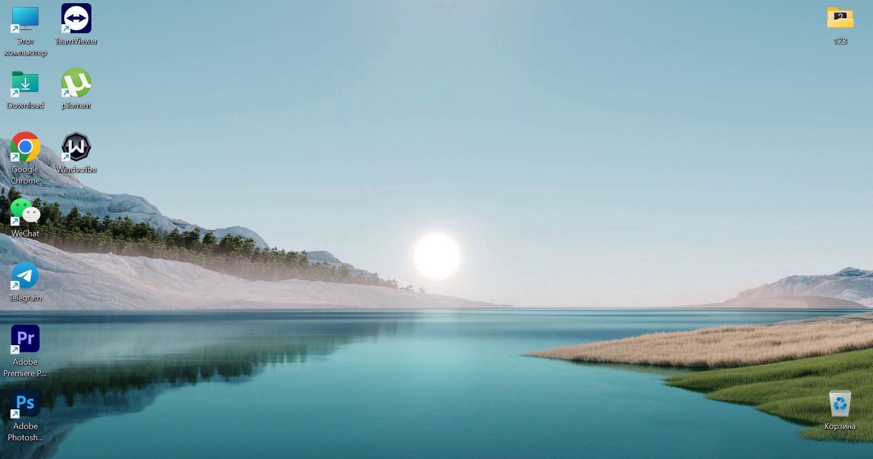
Switch to ThrottleStop and reposition its window on the desktop.
{"action": "left_click", "coordinate": [699, 458]}
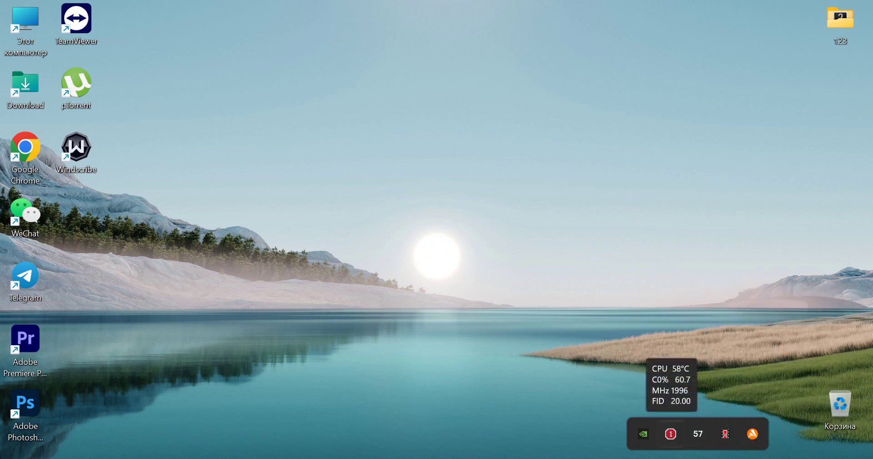
{"action": "left_click", "coordinate": [698, 433]}
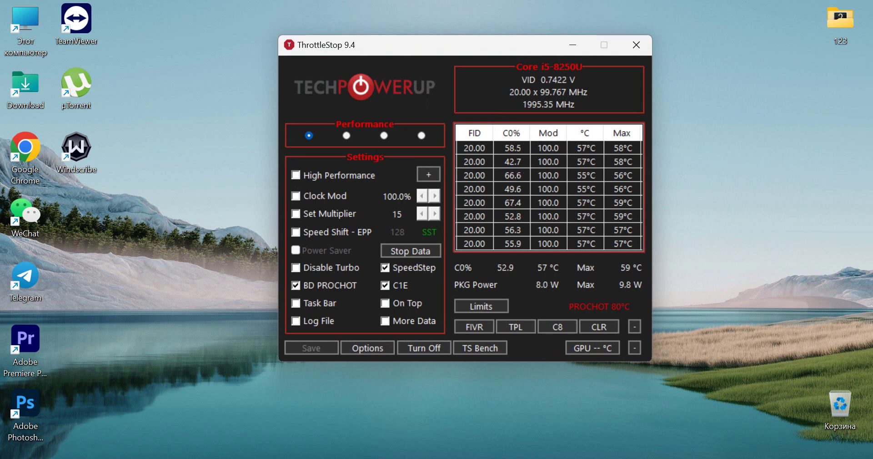
{"action": "left_click_drag", "start_coordinate": [455, 45], "coordinate": [416, 53]}
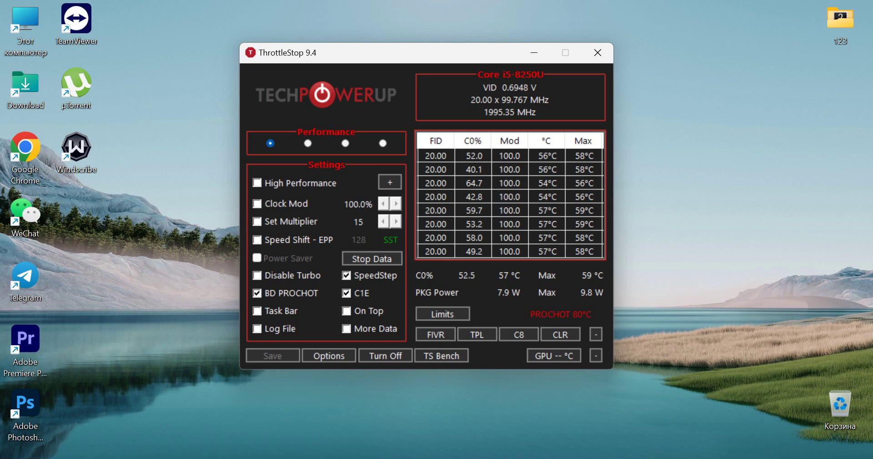
Examine the limits information and the program options, closing both without changes.
{"action": "left_click", "coordinate": [442, 313]}
{"action": "left_click", "coordinate": [796, 52]}
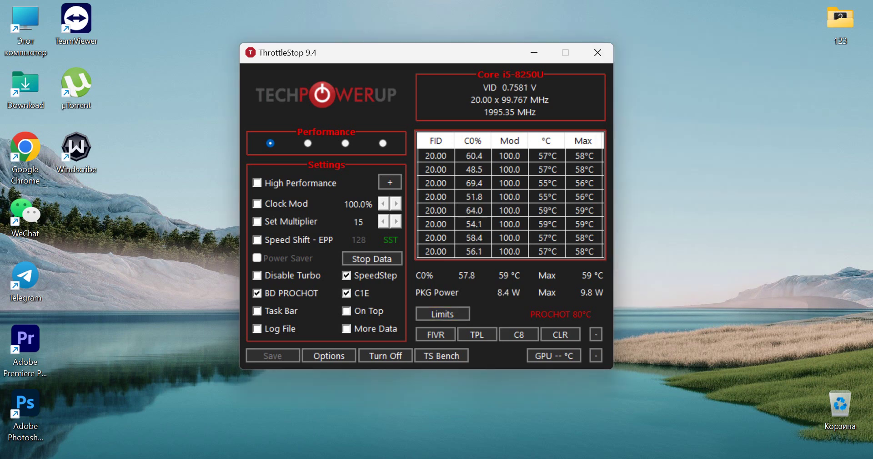
{"action": "left_click", "coordinate": [329, 355]}
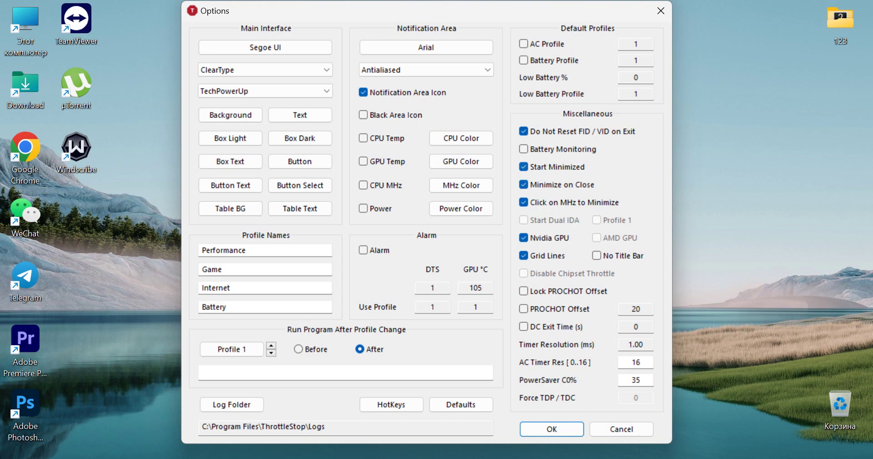
{"action": "left_click", "coordinate": [661, 11]}
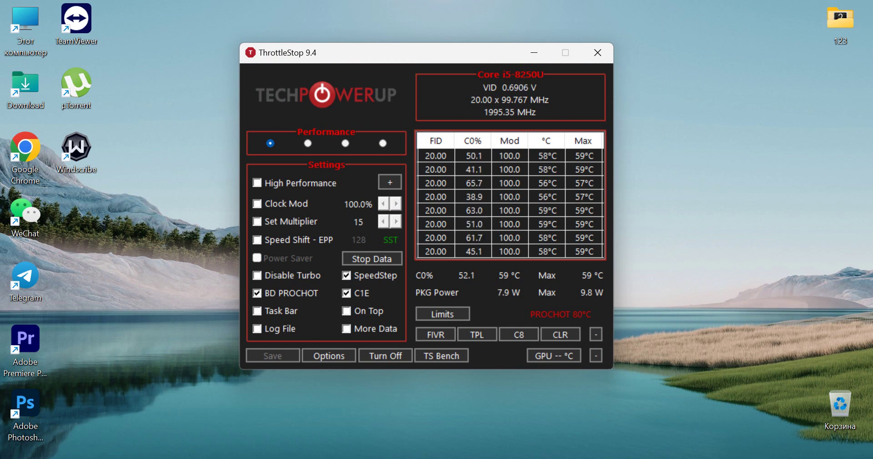
Turn ThrottleStop off and on again and save its settings.
{"action": "left_click", "coordinate": [385, 355]}
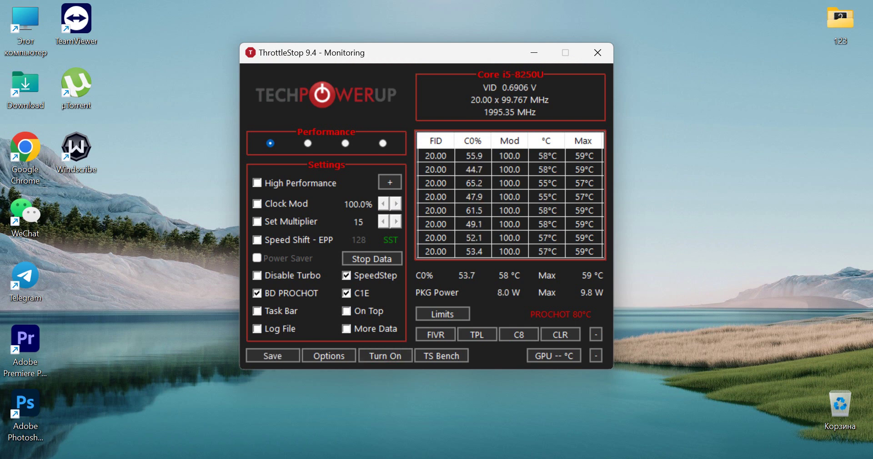
{"action": "left_click", "coordinate": [386, 356]}
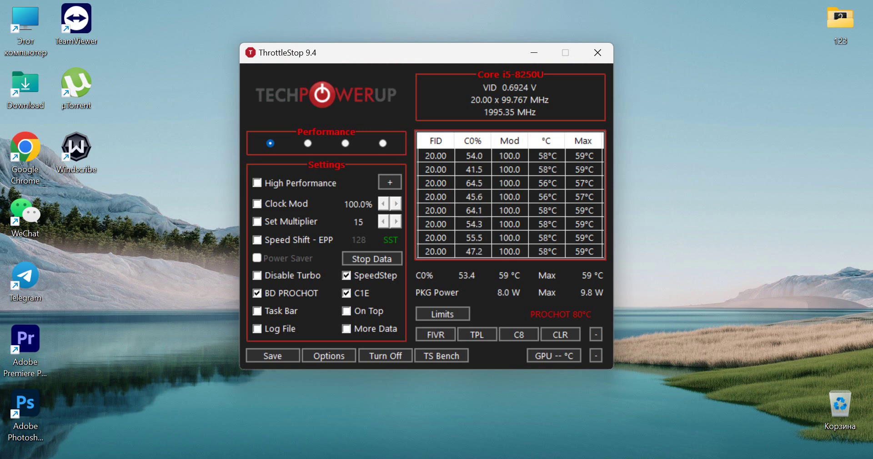
{"action": "left_click", "coordinate": [273, 355]}
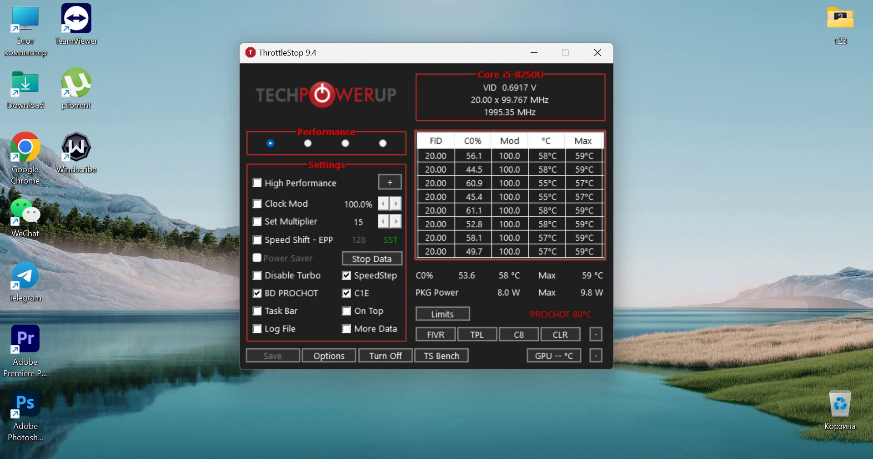
Open the FIVR voltage settings and examine the CPU Core and Intel GPU offset entries.
{"action": "left_click", "coordinate": [436, 334]}
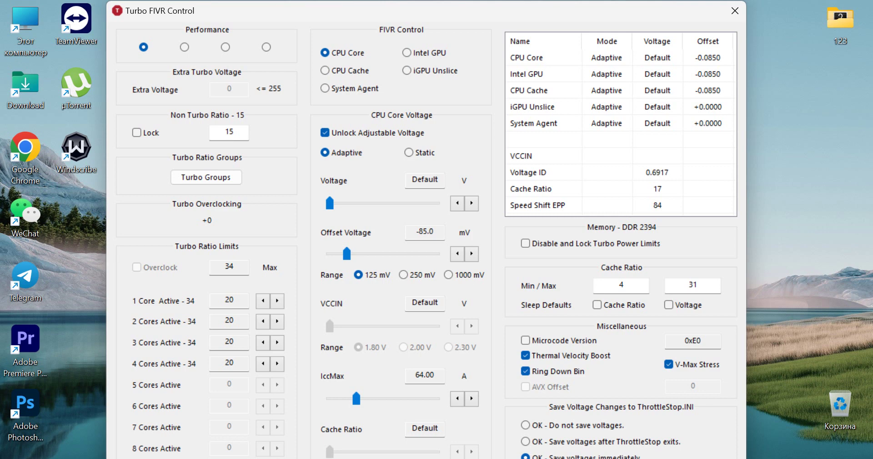
{"action": "left_click", "coordinate": [527, 58]}
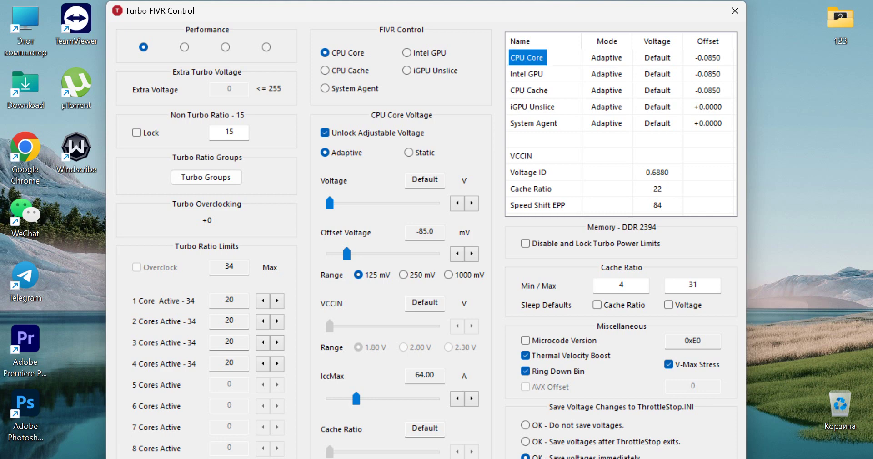
{"action": "left_click", "coordinate": [527, 75]}
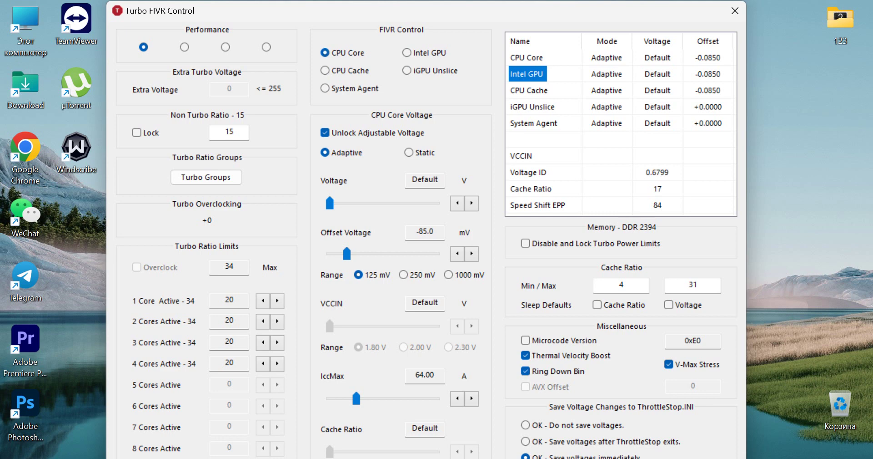
Switch to NoteBook FanControl to check the CPU temperature and fan speeds, and close its window.
{"action": "left_click", "coordinate": [698, 458]}
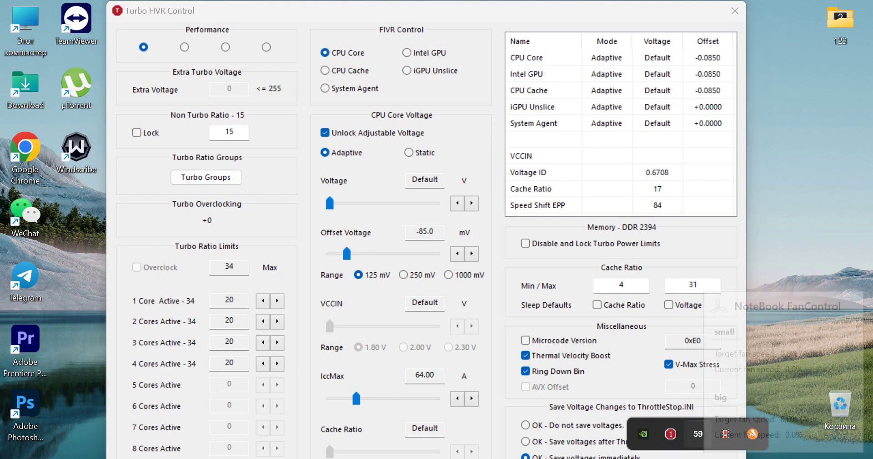
{"action": "left_click", "coordinate": [699, 433]}
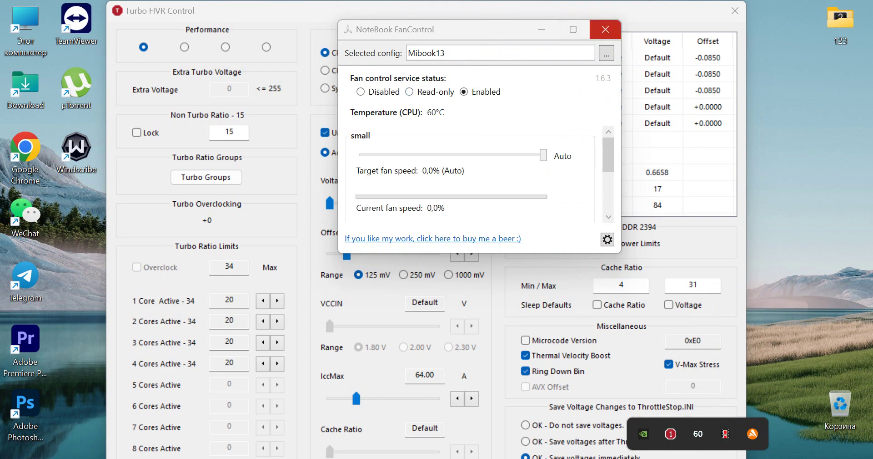
{"action": "left_click", "coordinate": [606, 29]}
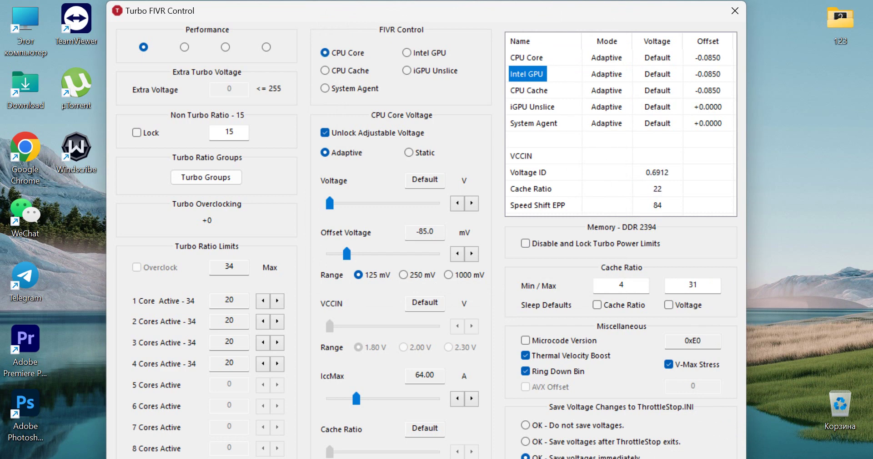
Examine the CPU Cache, Intel GPU and CPU Core voltage settings and close the FIVR window without changes.
{"action": "left_click", "coordinate": [326, 70]}
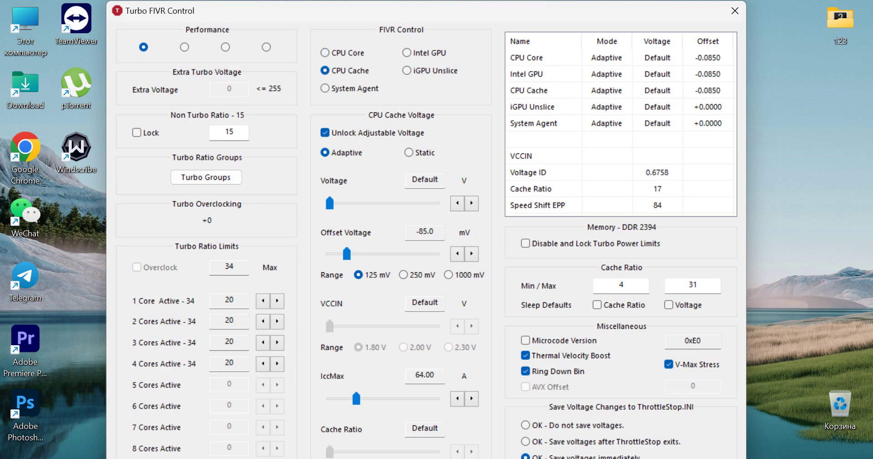
{"action": "left_click", "coordinate": [407, 53]}
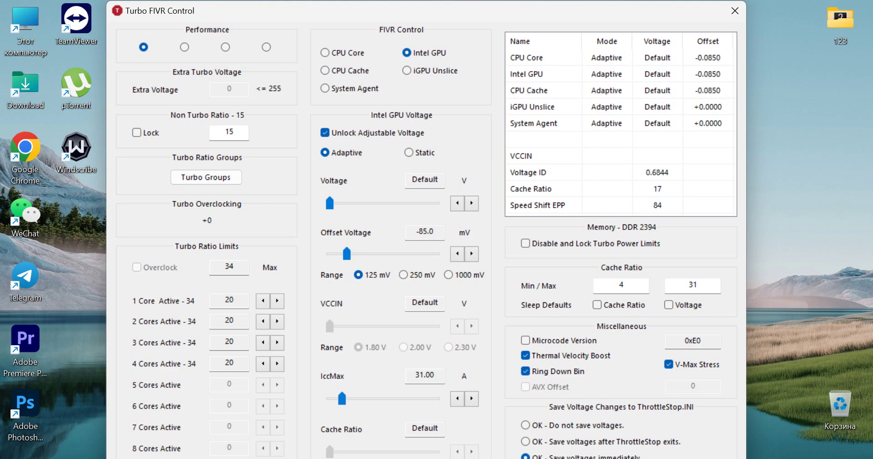
{"action": "left_click", "coordinate": [325, 53]}
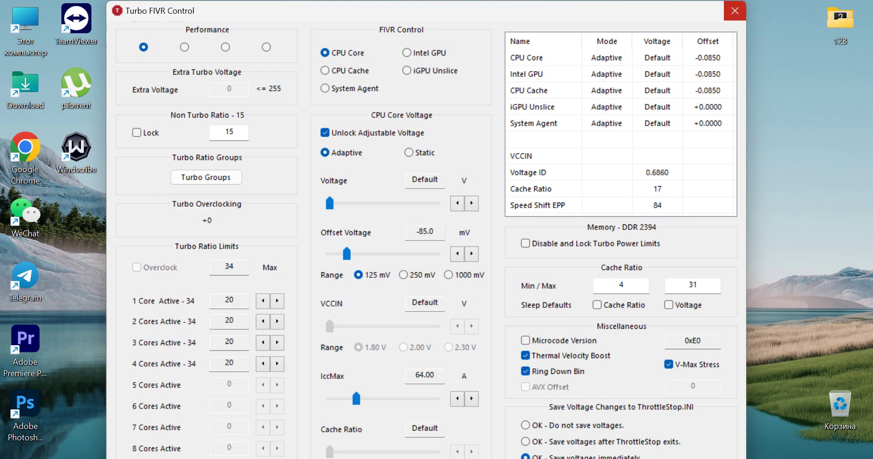
{"action": "left_click", "coordinate": [735, 10]}
Arrange the ThrottleStop and NoteBook FanControl windows side by side on the desktop.
{"action": "left_click_drag", "start_coordinate": [426, 53], "coordinate": [559, 32]}
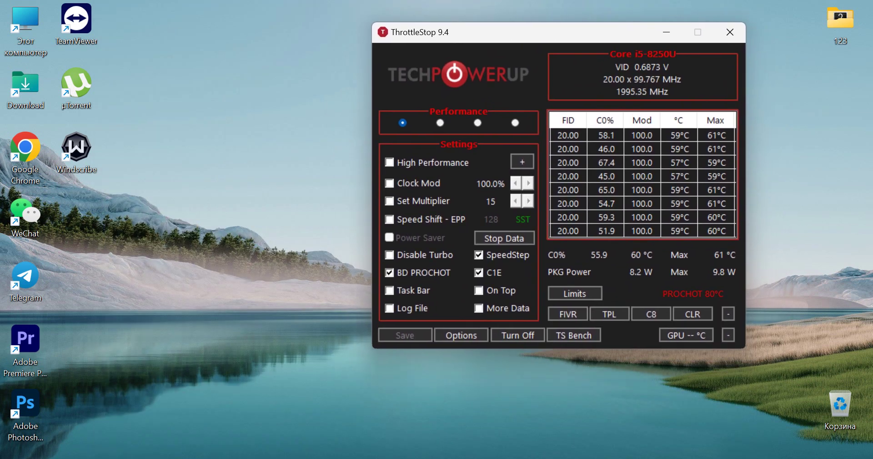
{"action": "left_click", "coordinate": [698, 458]}
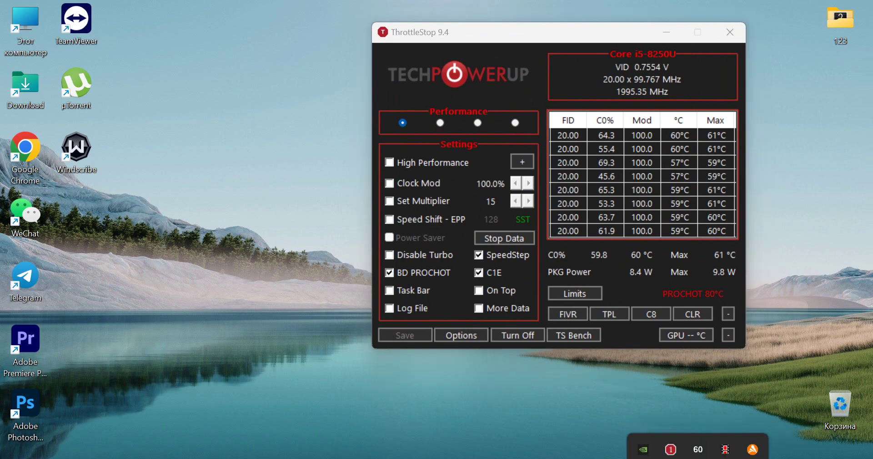
{"action": "left_click", "coordinate": [700, 435]}
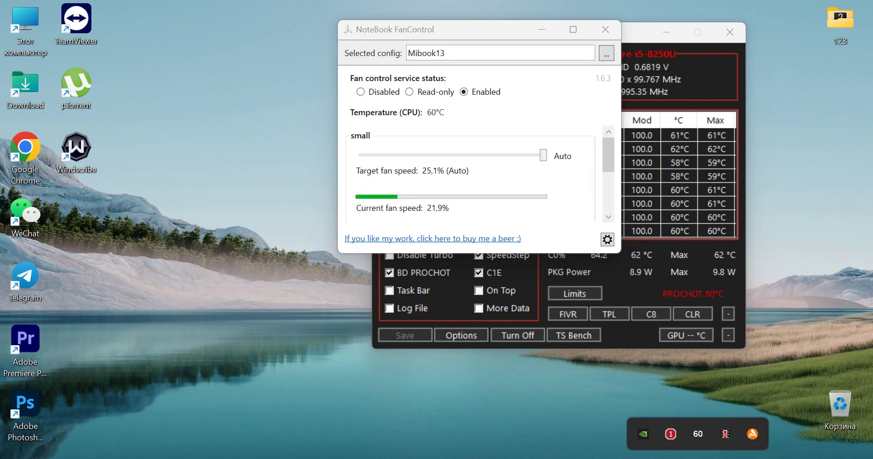
{"action": "left_click_drag", "start_coordinate": [469, 30], "coordinate": [210, 58]}
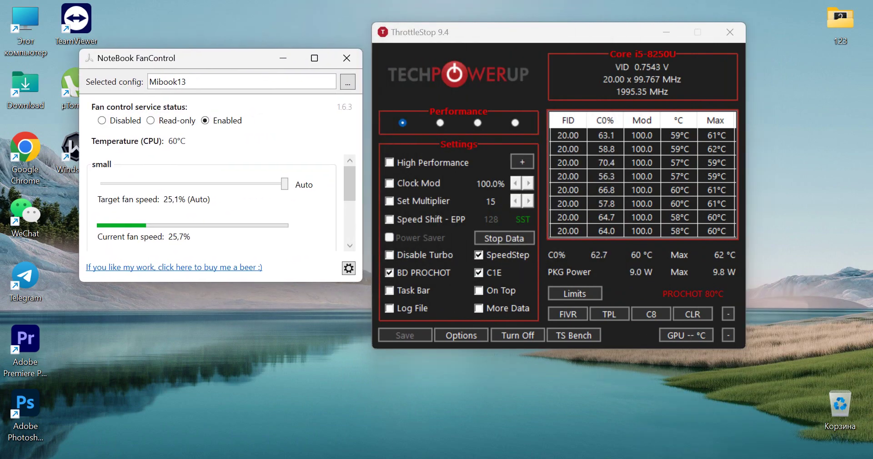